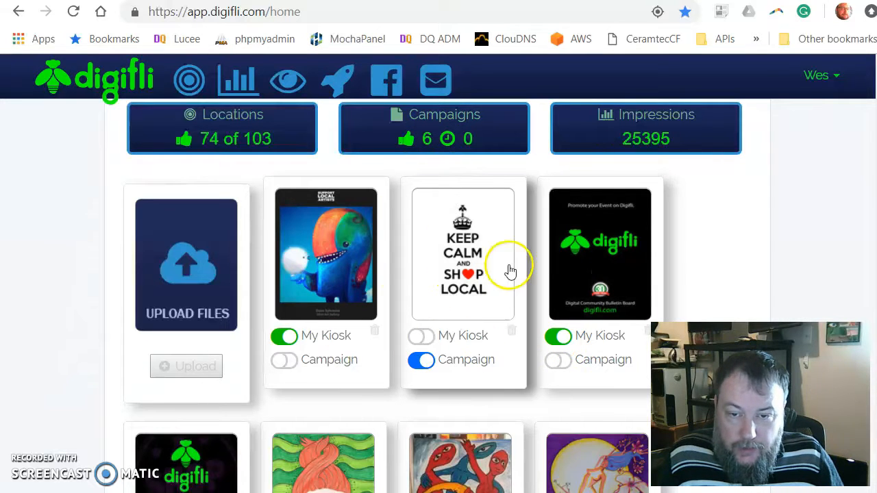
Open Facebook Automation, log in with the Facebook account and allow Digifli Socializer to manage and publish as its Pages
left_click(390, 89)
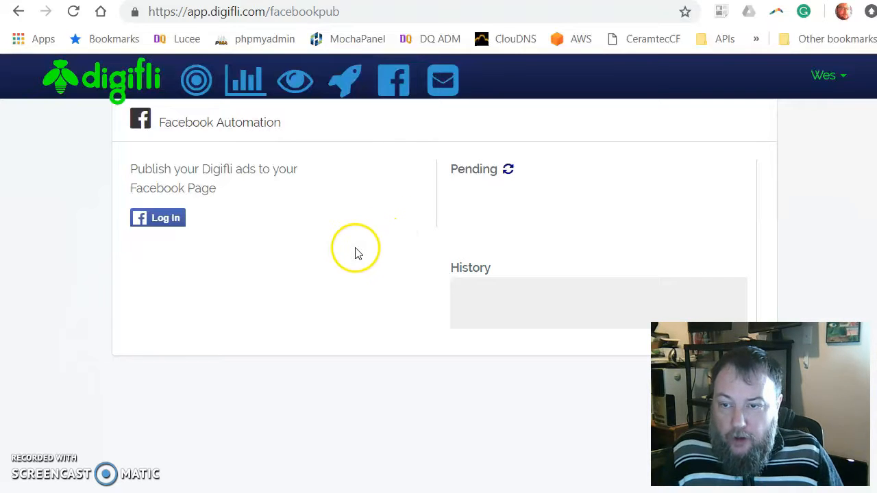
left_click(157, 218)
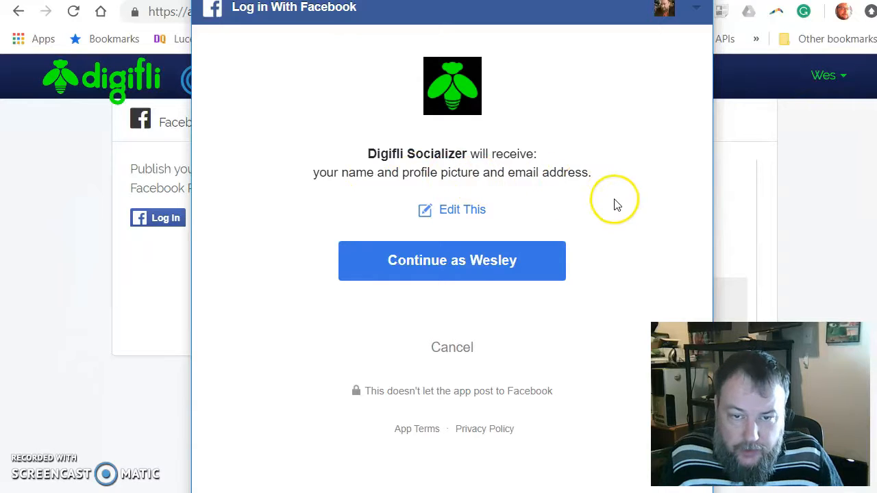
left_click(465, 267)
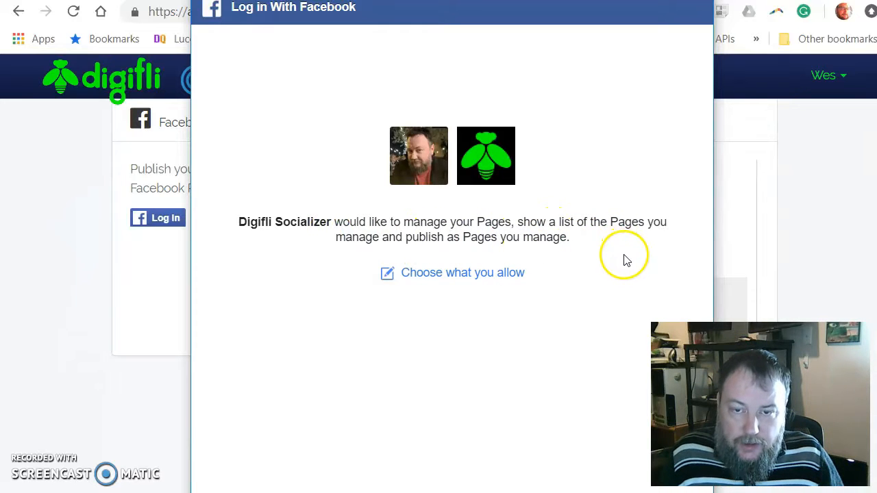
left_click_drag(452, 7, 406, 0)
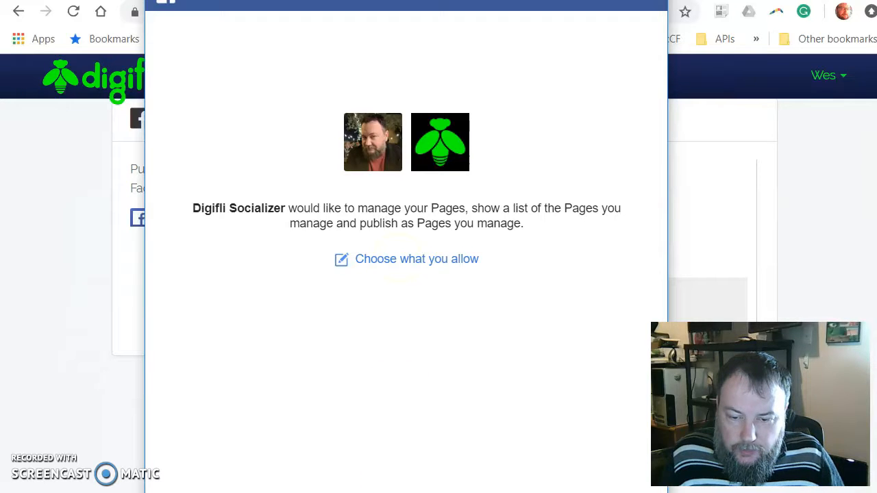
left_click_drag(429, 490, 427, 462)
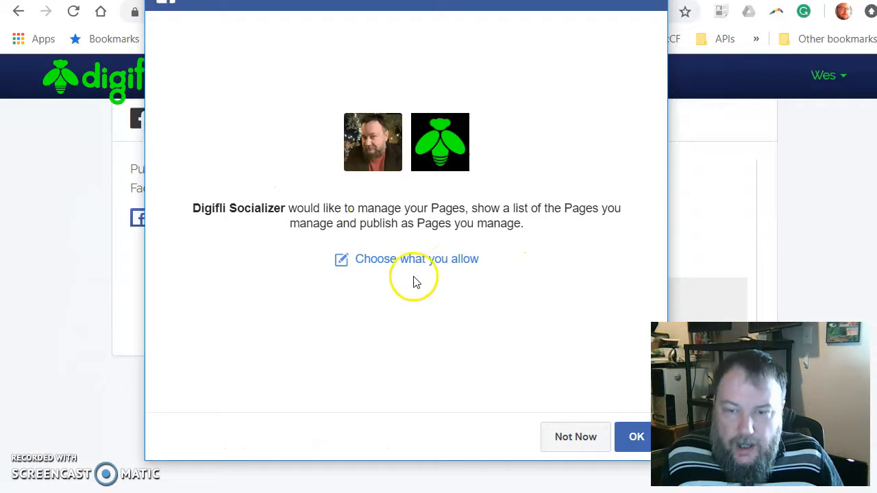
left_click(635, 437)
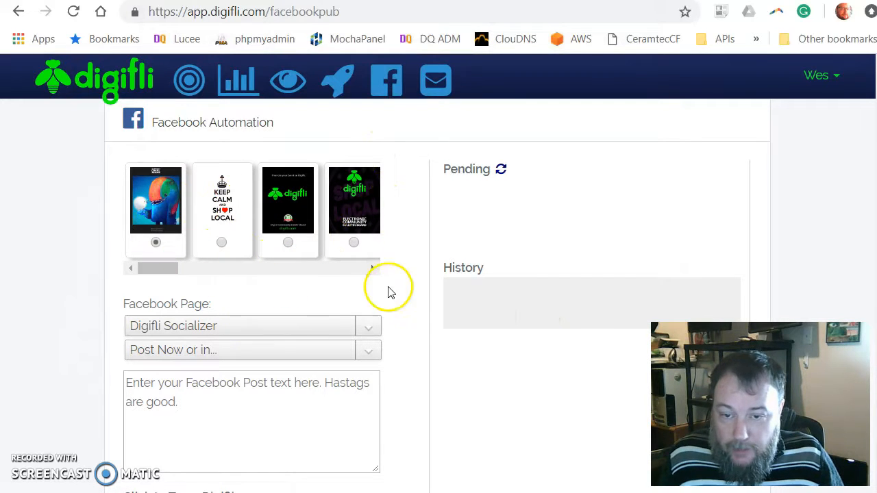
left_click_drag(129, 303, 201, 304)
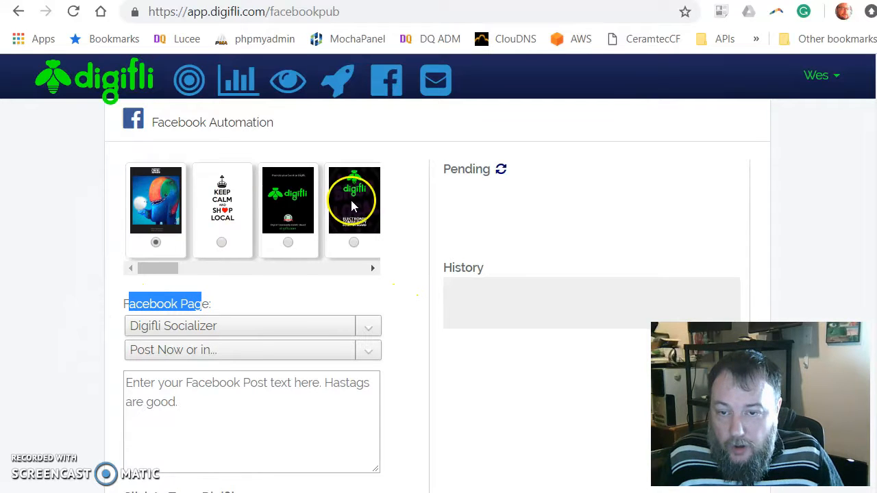
mouse_move(159, 269)
left_mouse_down()
mouse_move(356, 268)
mouse_move(155, 269)
left_mouse_up()
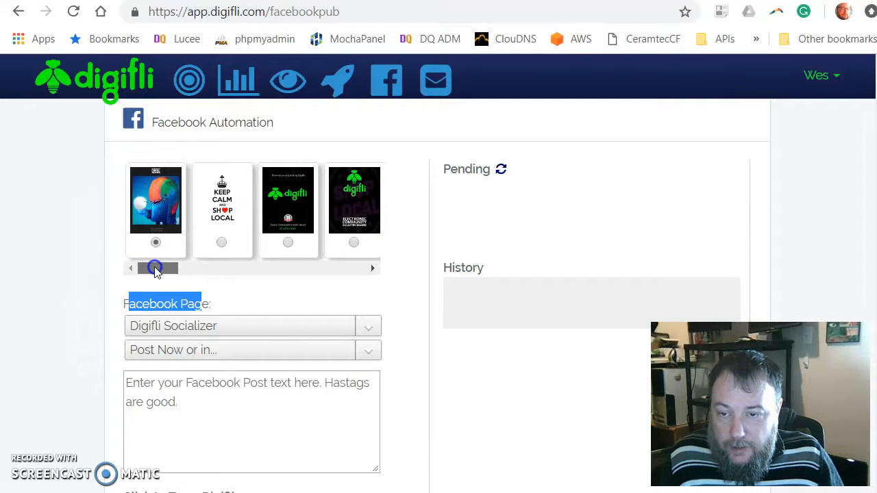
left_click(227, 300)
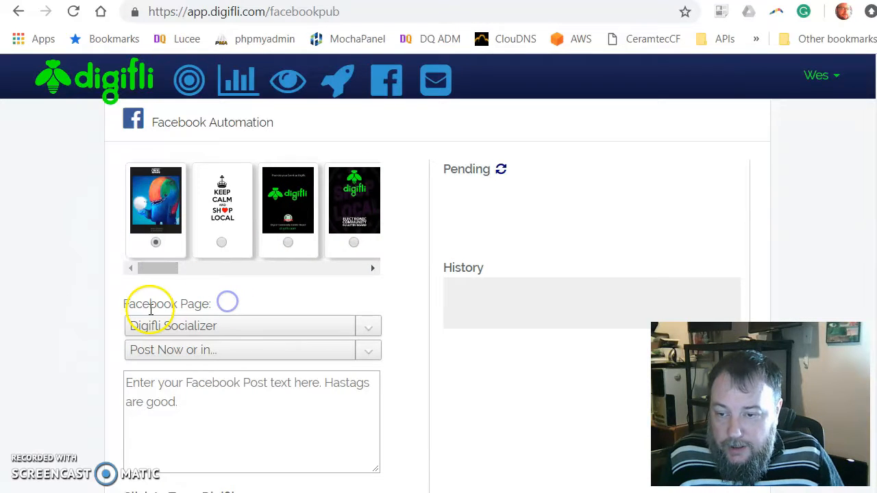
Set the Facebook page for the post to Studio 23
left_click(374, 328)
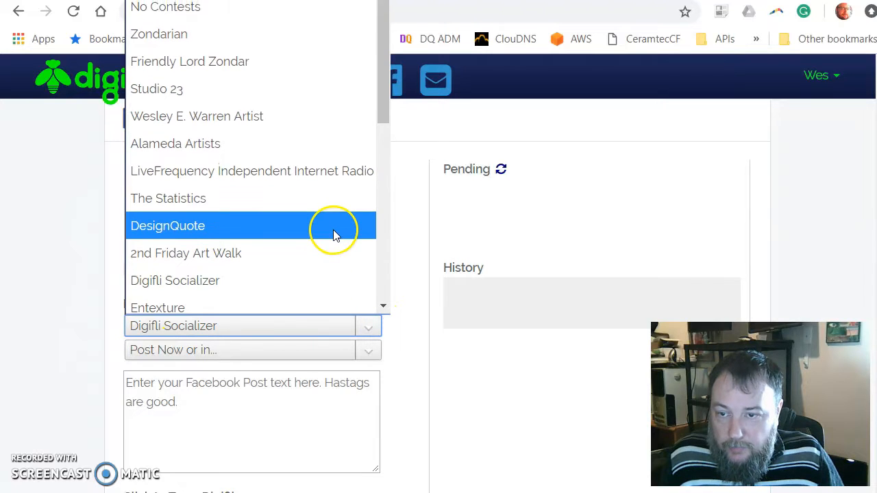
scroll(309, 143, "down", 5)
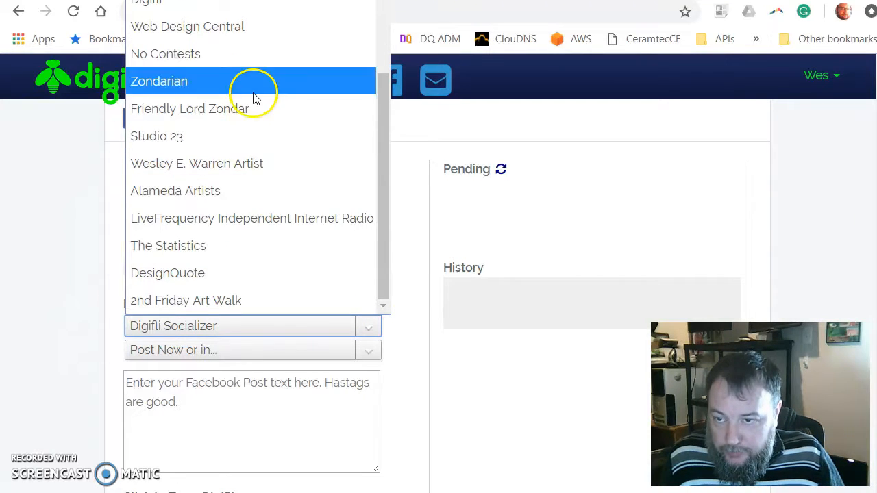
scroll(254, 96, "up", 5)
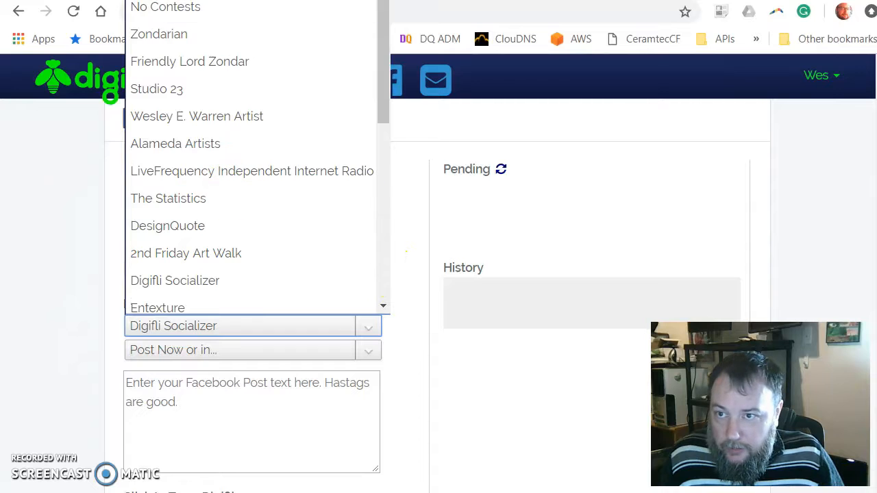
left_click(195, 1)
left_click(331, 330)
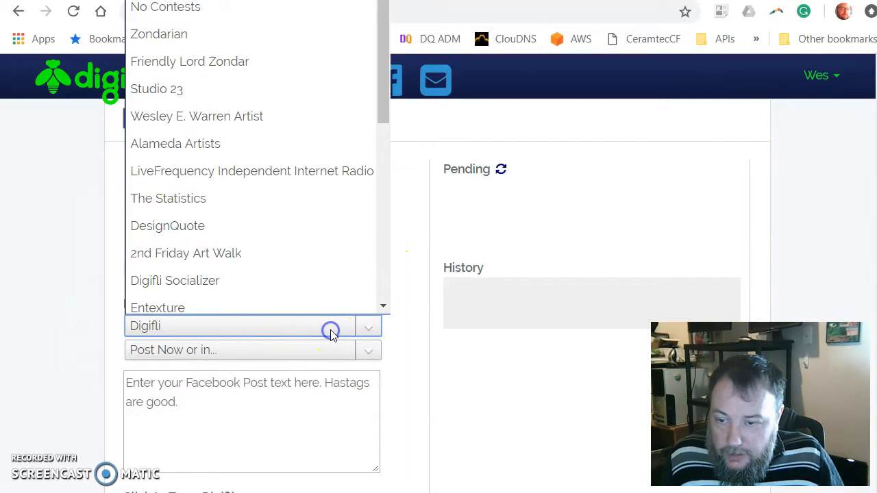
left_click(227, 85)
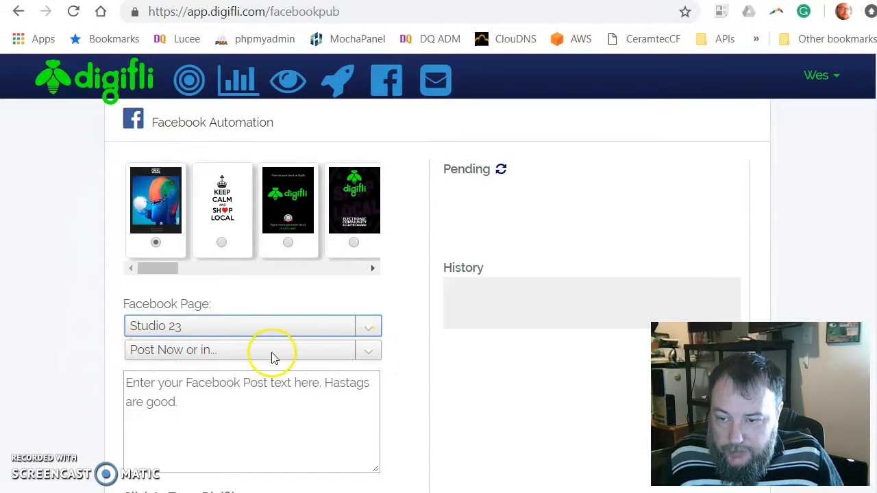
Review the post timing choices, leaving Post Now, and choose the Keep Calm and Shop Local ad
left_click(364, 352)
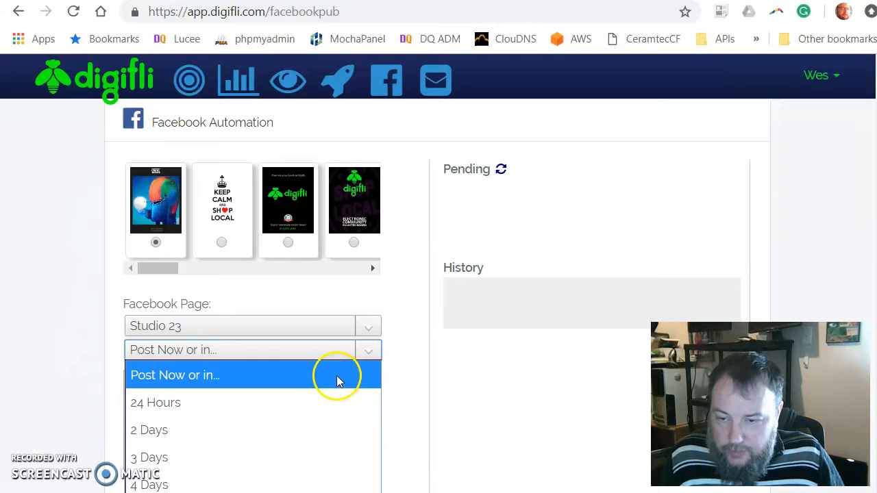
left_click(397, 373)
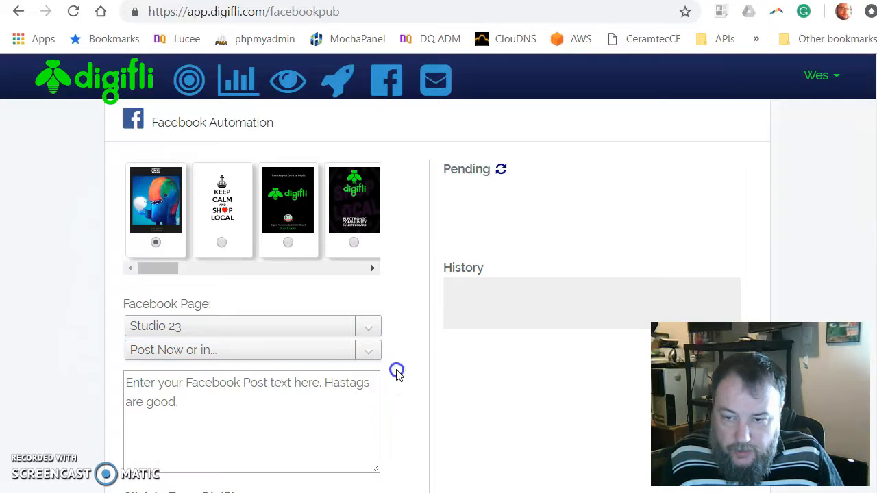
left_click(224, 246)
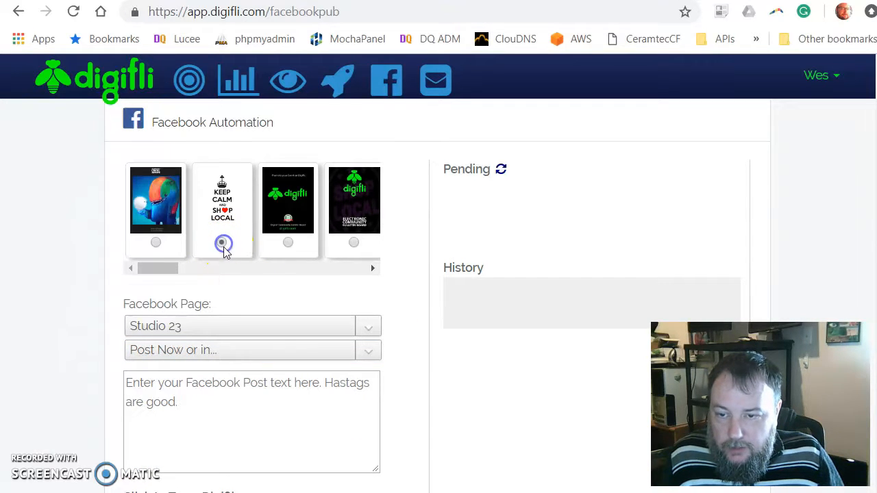
scroll(272, 291, "down", 1)
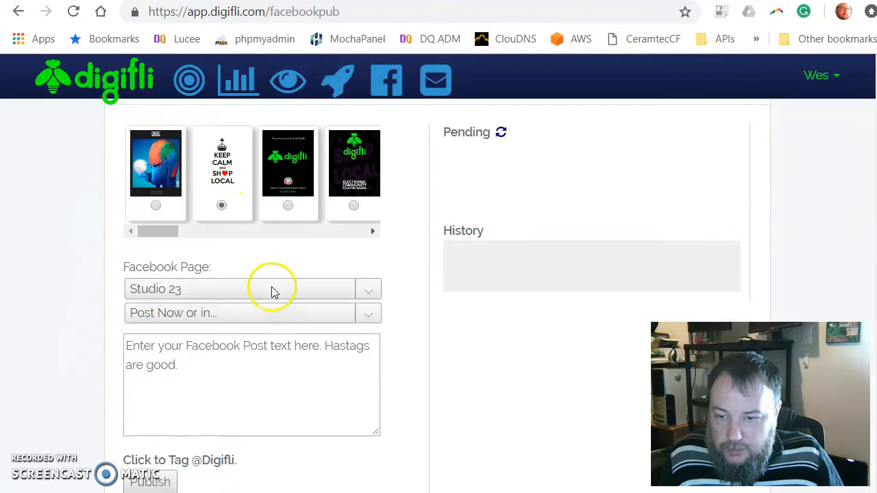
scroll(272, 291, "down", 1)
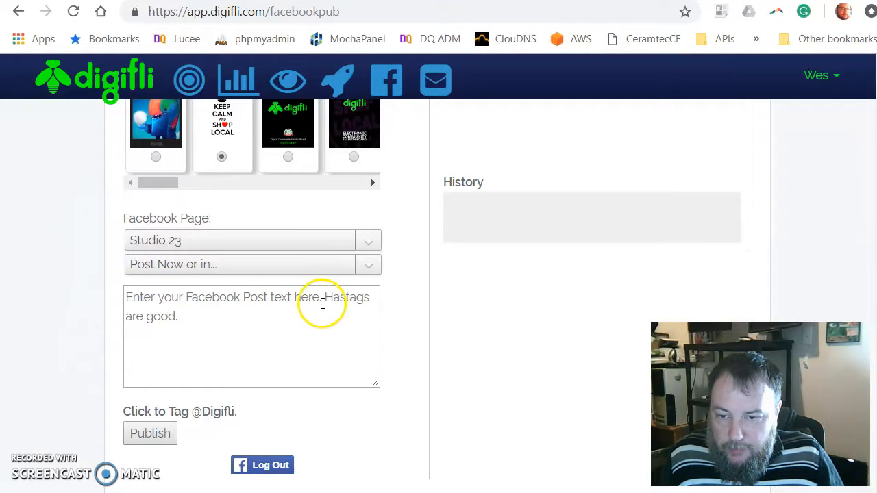
left_click(171, 297)
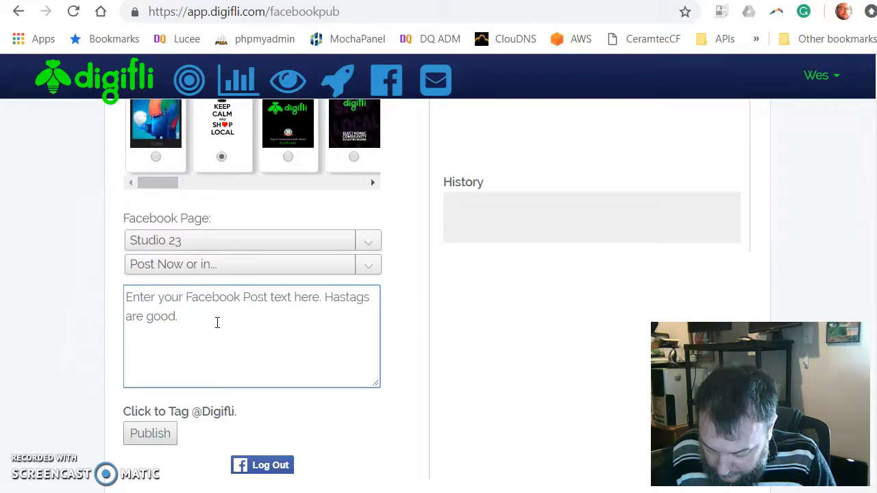
type("Su")
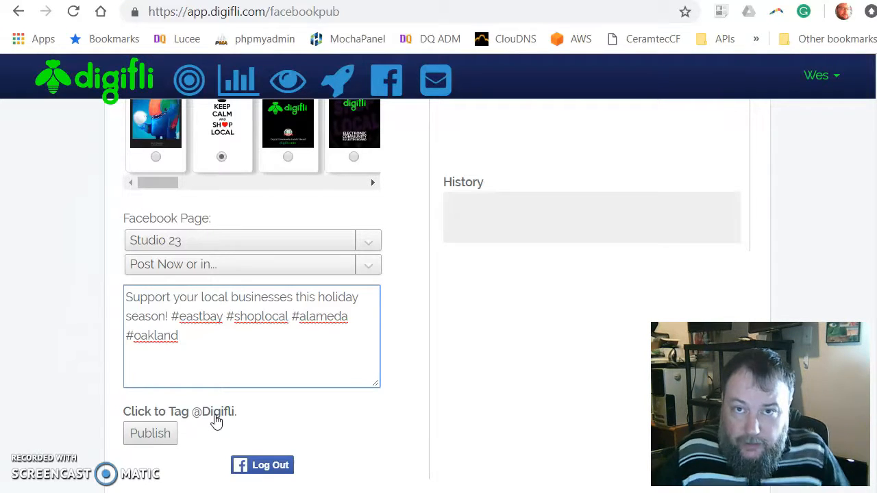
left_click(217, 413)
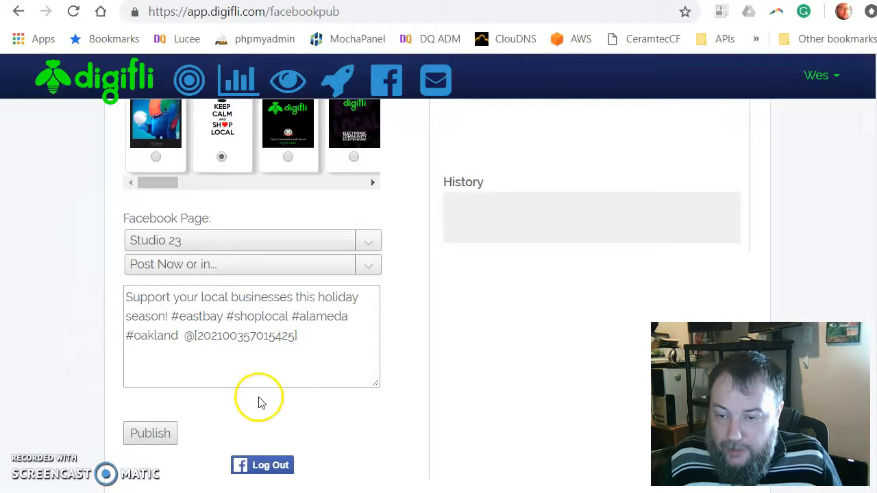
left_click_drag(185, 336, 307, 349)
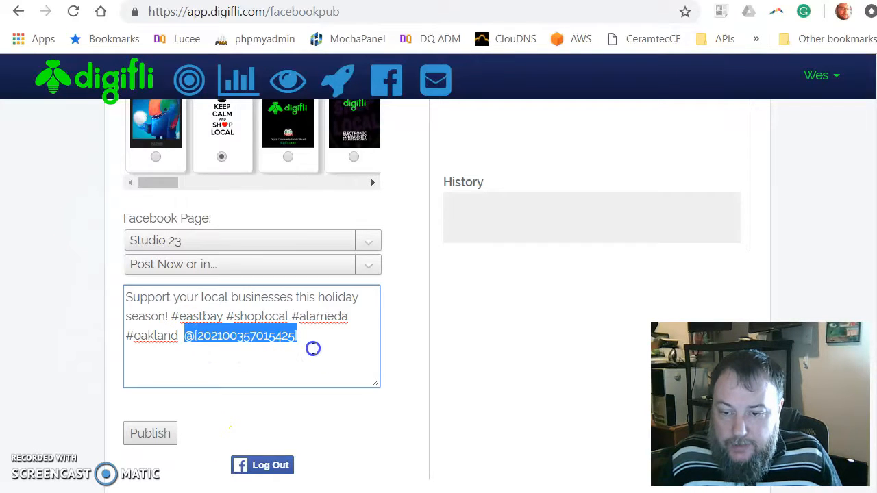
left_click(307, 340)
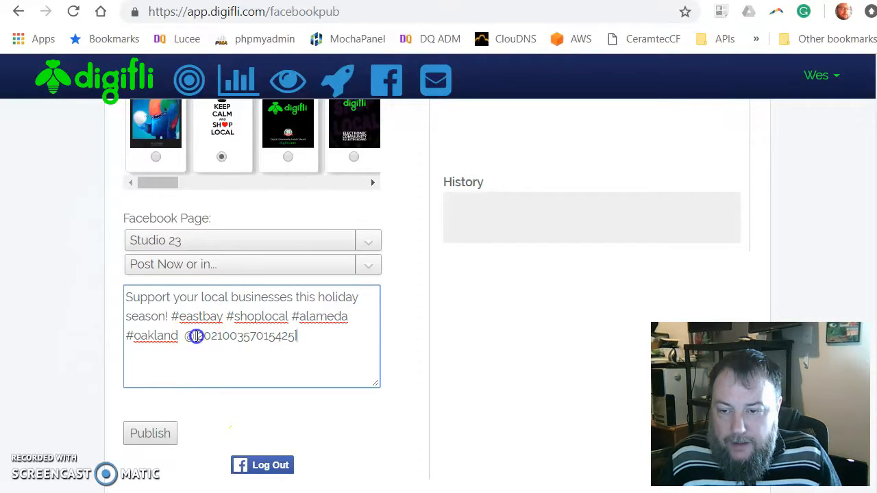
left_click_drag(196, 336, 299, 339)
left_click(300, 338)
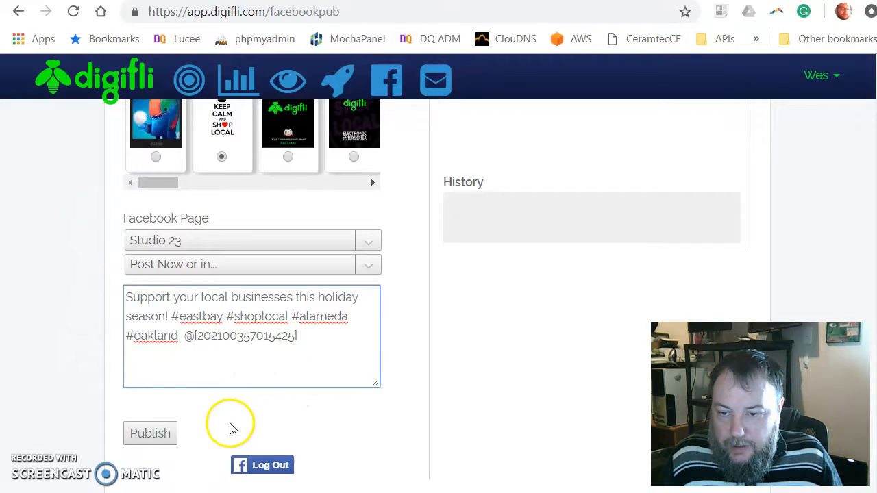
Publish the Keep Calm and Shop Local post to the Studio 23 page for immediate posting and confirm it
left_click(152, 439)
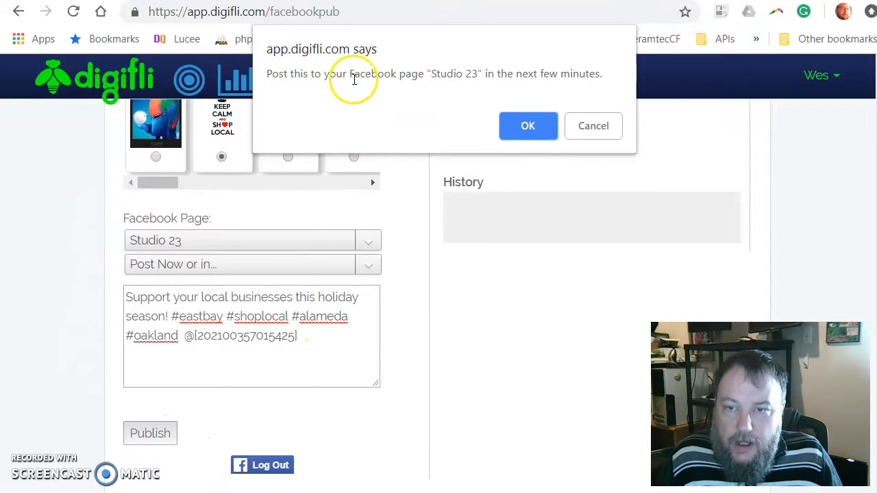
left_click_drag(431, 74, 477, 73)
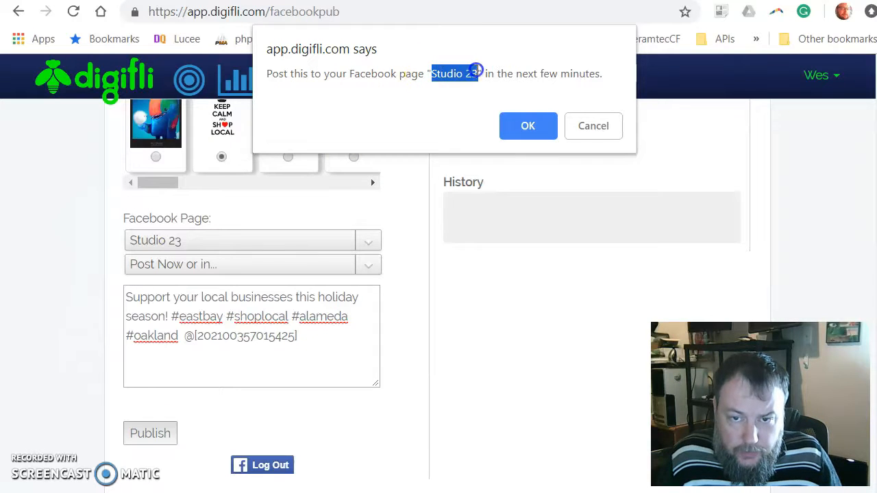
left_click(543, 127)
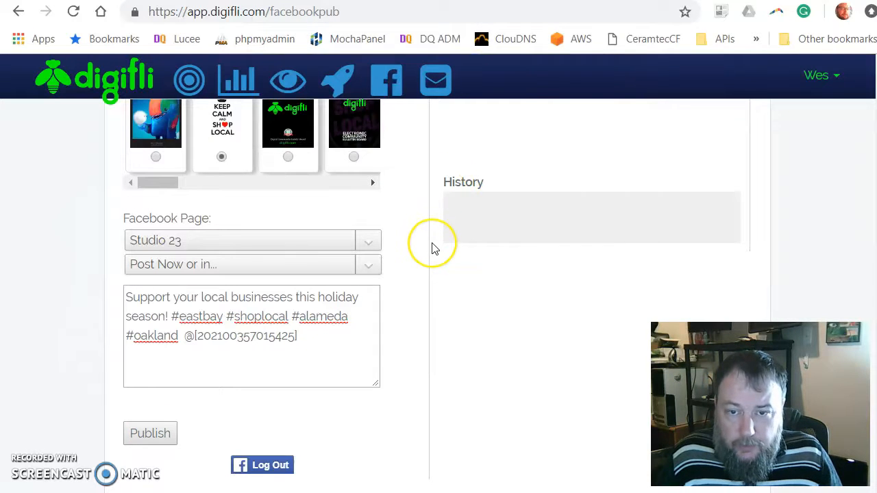
scroll(432, 248, "up", 2)
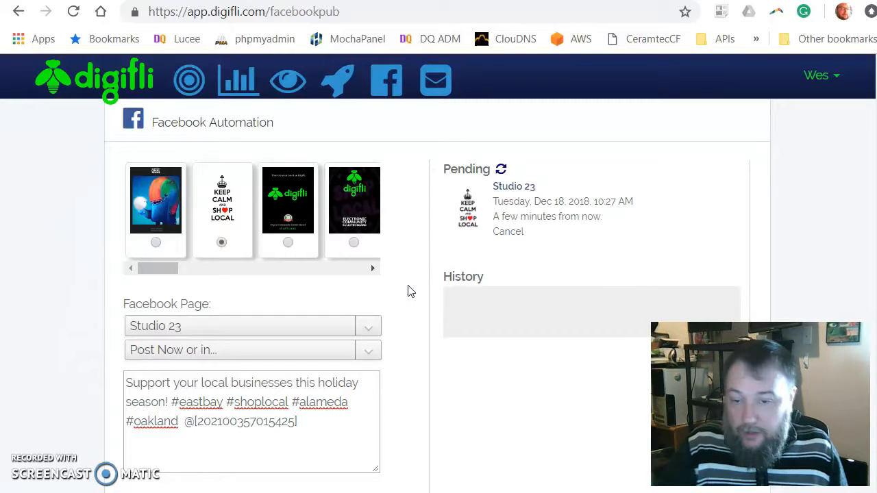
Schedule the same post for the Studio 23 page in 24 Hours, confirm it and check the pending list
left_click(365, 361)
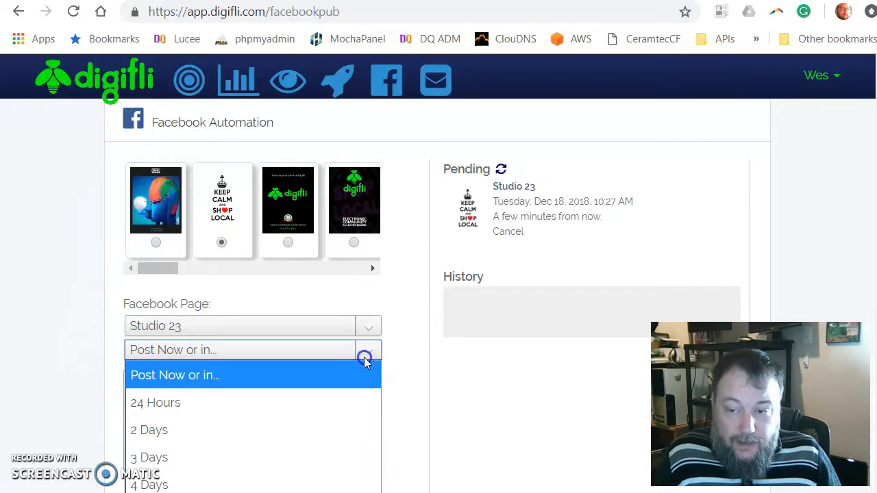
left_click(242, 402)
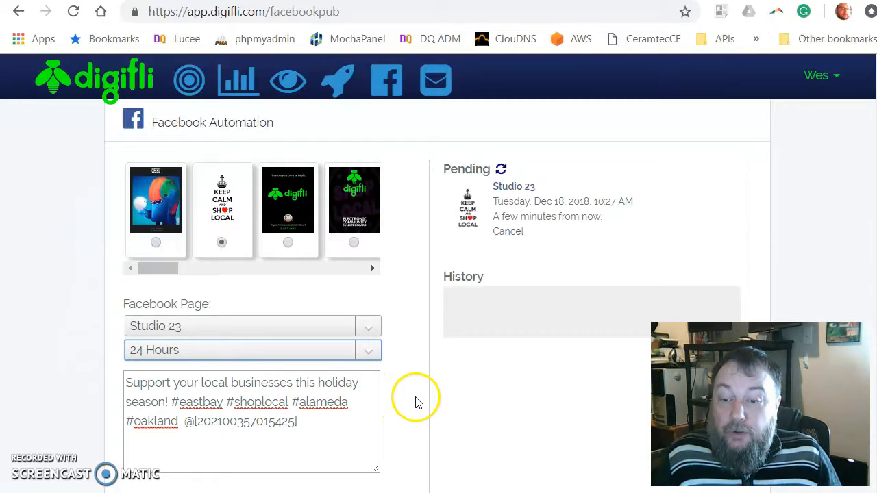
scroll(368, 396, "down", 1)
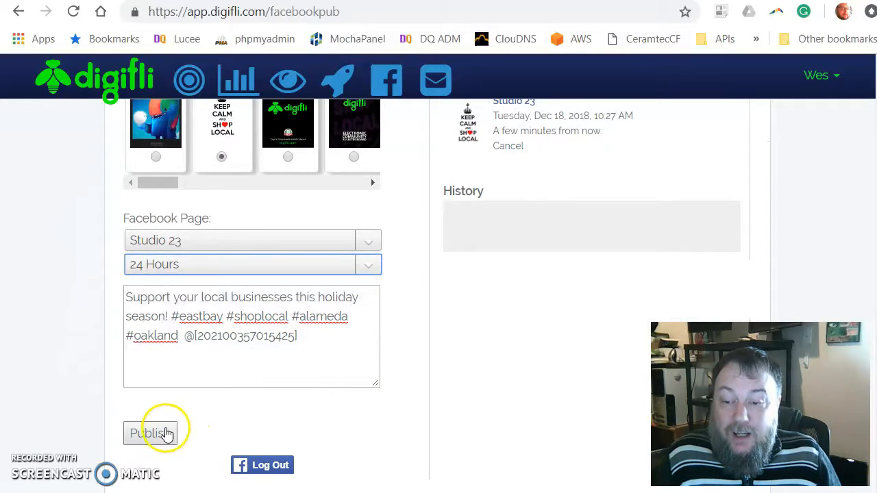
left_click(162, 430)
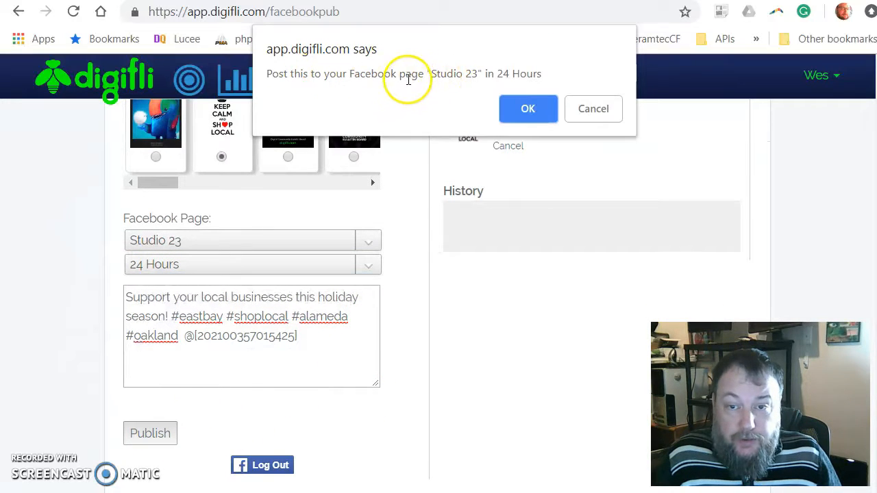
left_click(528, 111)
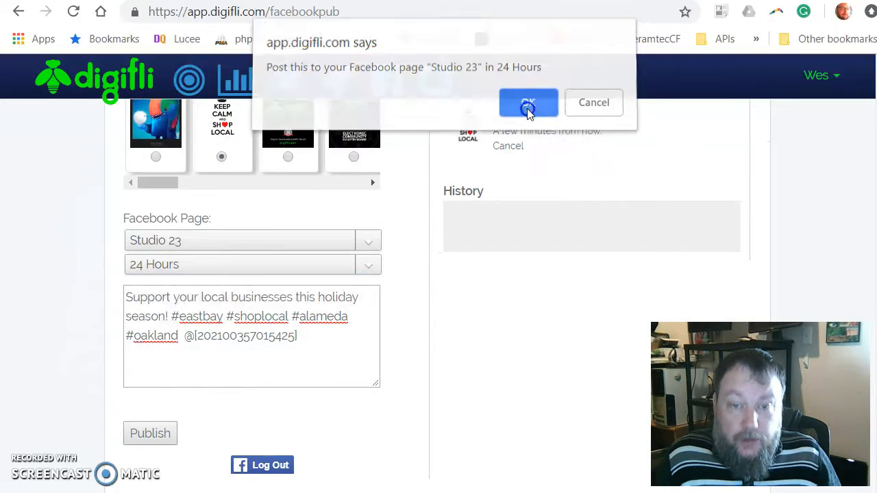
scroll(440, 264, "up", 1)
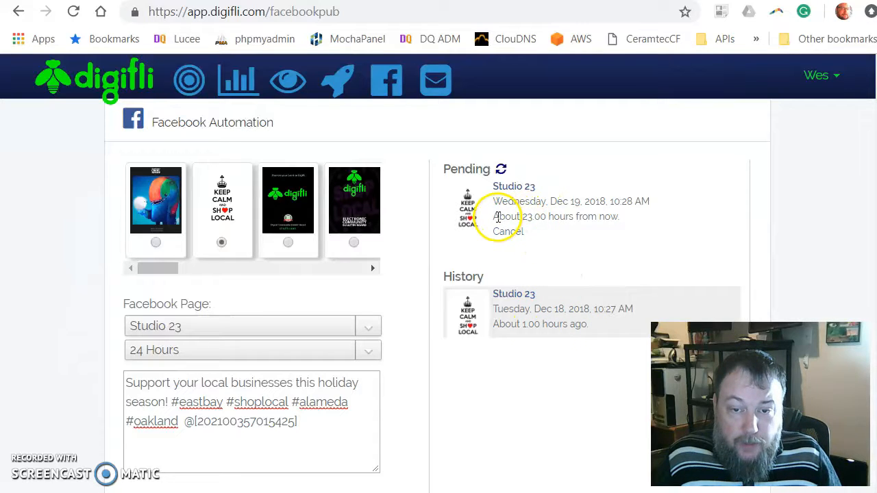
Schedule the Keep Calm and Shop Local post for the Studio 23 page in 2 Days and confirm it
left_click_drag(498, 217, 623, 216)
left_click(623, 216)
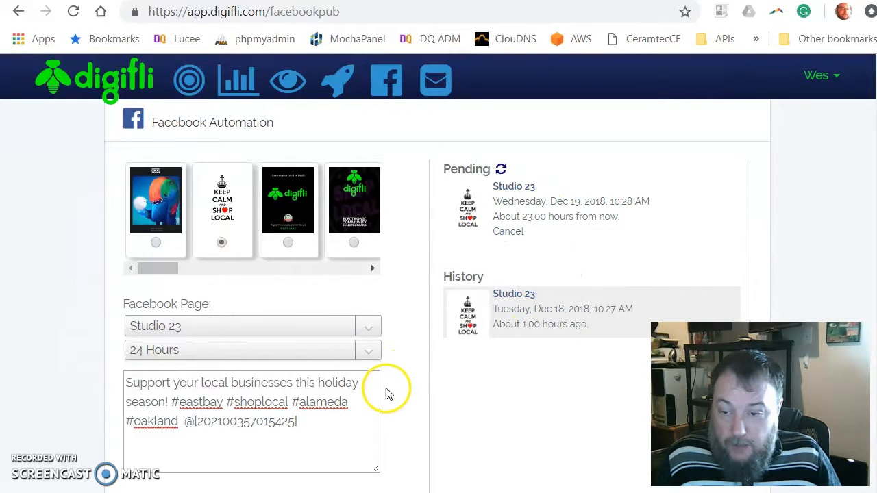
left_click(336, 350)
left_click(291, 440)
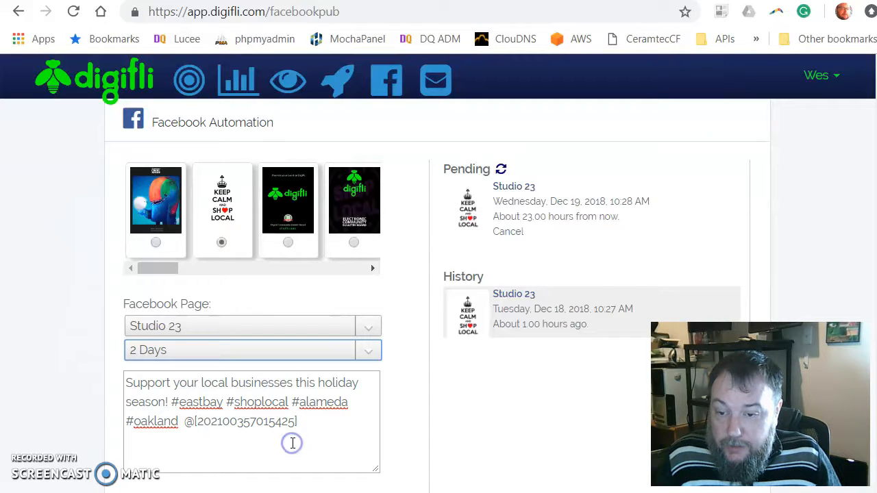
scroll(291, 452, "down", 1)
left_click(152, 437)
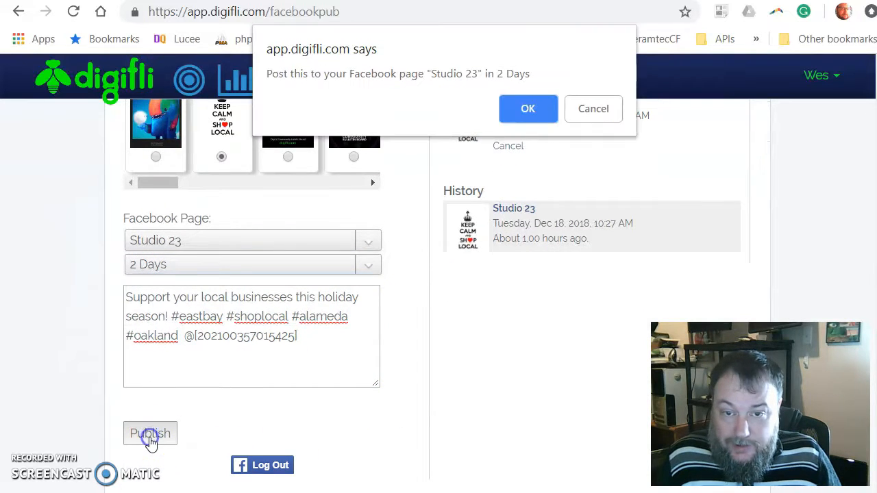
left_click(521, 115)
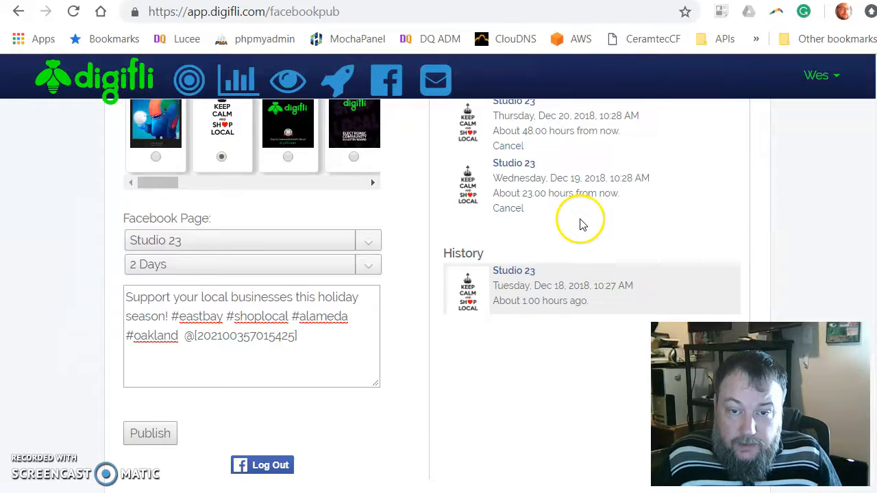
Schedule the same post for the Studio 23 page in 3 Days and confirm it
scroll(579, 274, "up", 1)
left_click(366, 349)
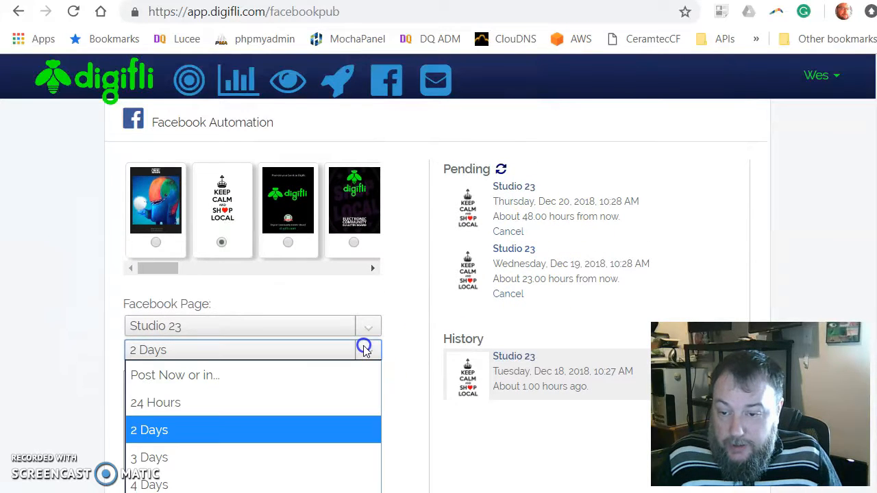
left_click(237, 450)
scroll(333, 372, "down", 1)
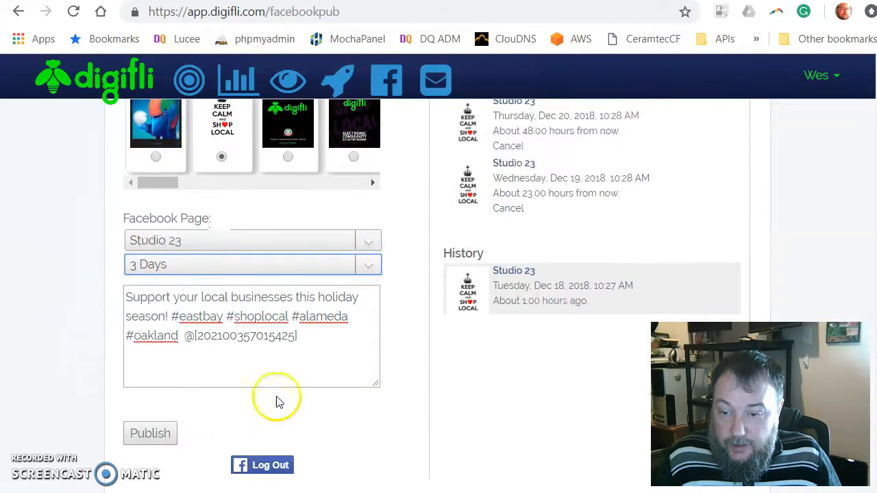
left_click(146, 436)
left_click(525, 108)
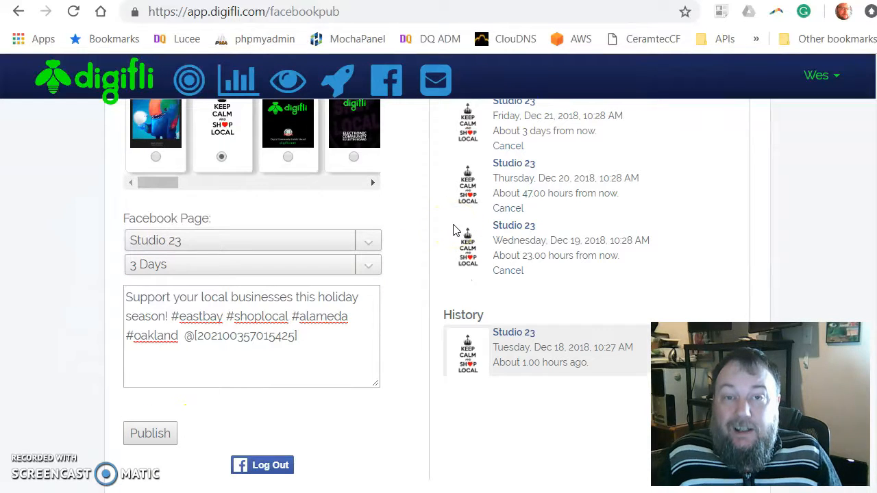
Schedule the same post for the Studio 23 page in 5 Days and confirm it
scroll(453, 230, "up", 1)
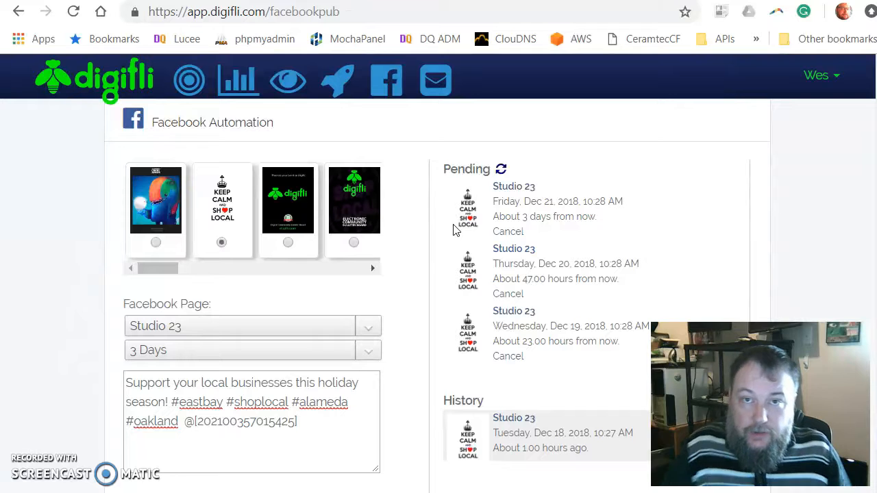
left_click(462, 251)
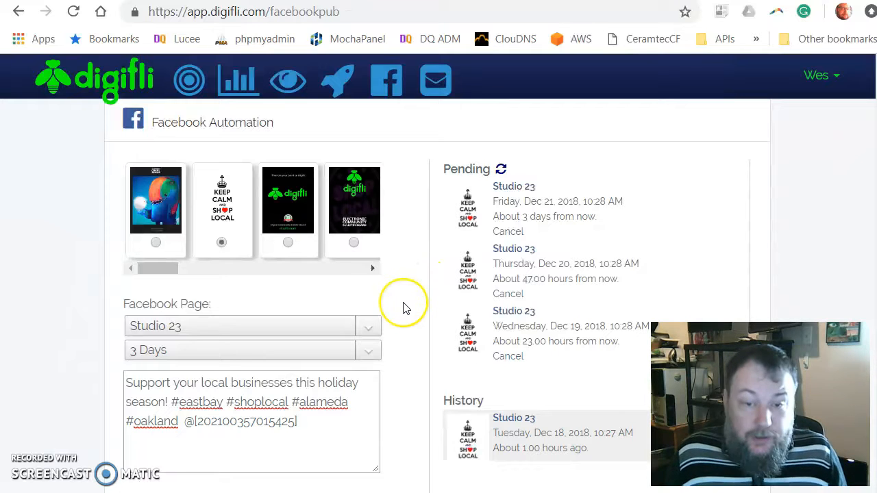
left_click(368, 352)
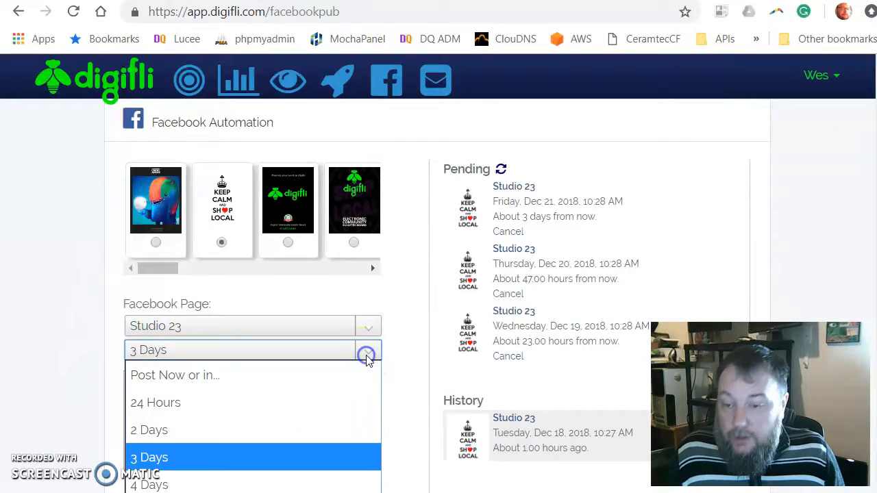
left_click(343, 492)
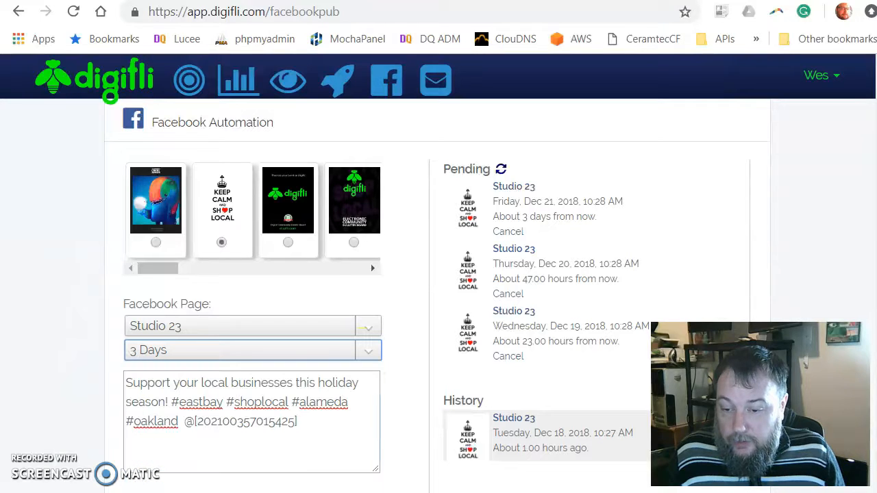
scroll(399, 406, "down", 1)
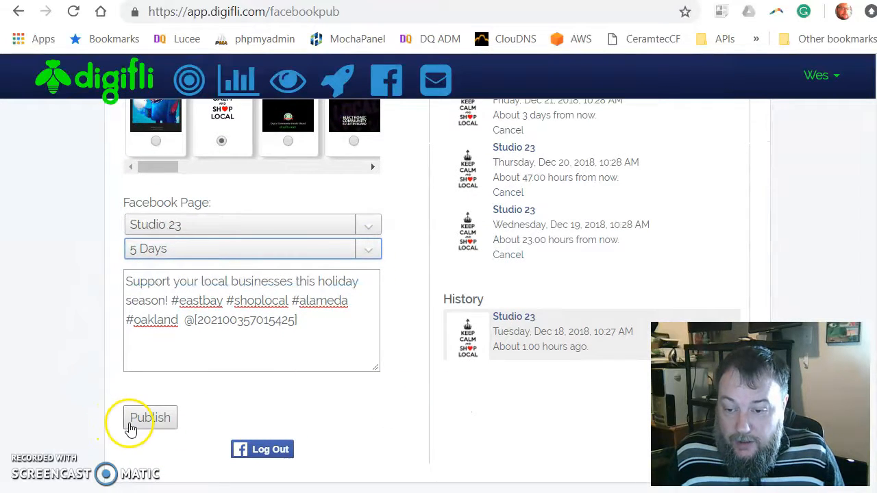
left_click(143, 418)
left_click(553, 118)
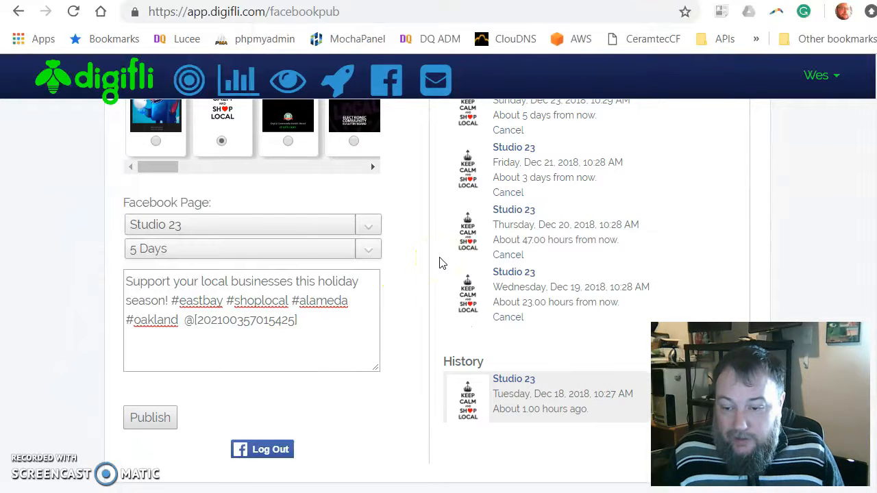
Switch the Facebook page to Digifli, schedule the same post in 3 Days and confirm it
scroll(441, 262, "up", 1)
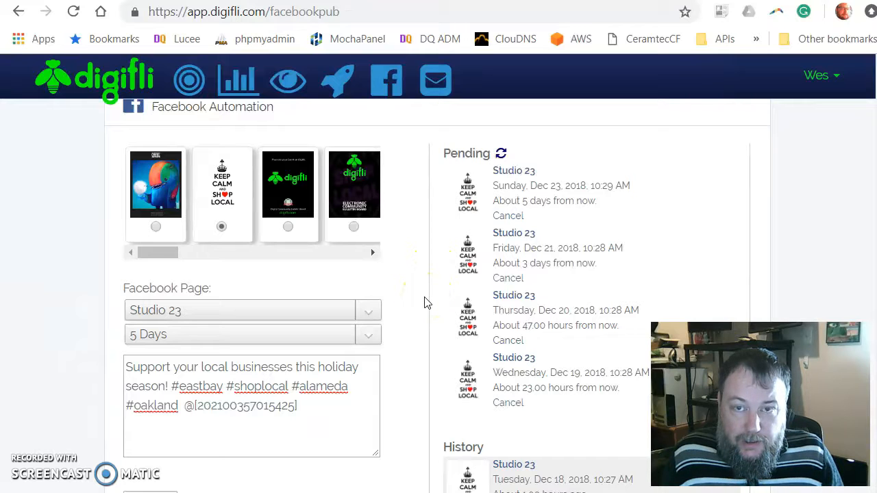
left_click(370, 308)
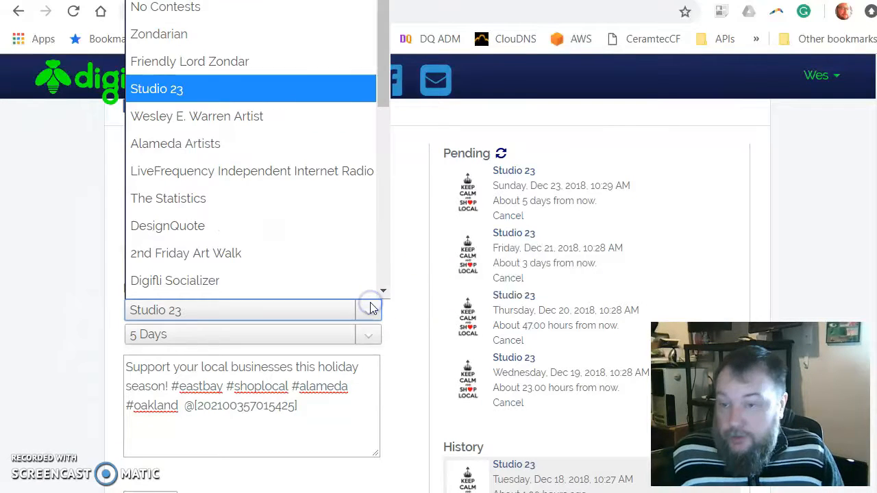
left_click(260, 1)
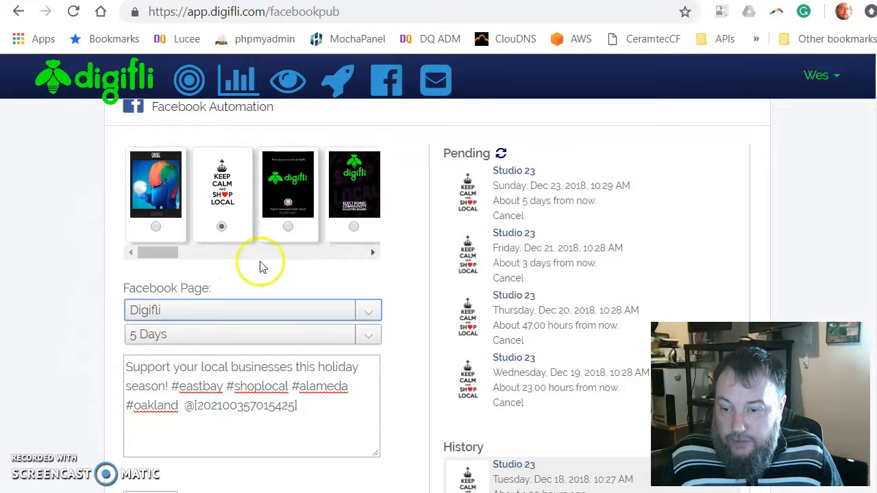
left_click(364, 337)
left_click(296, 437)
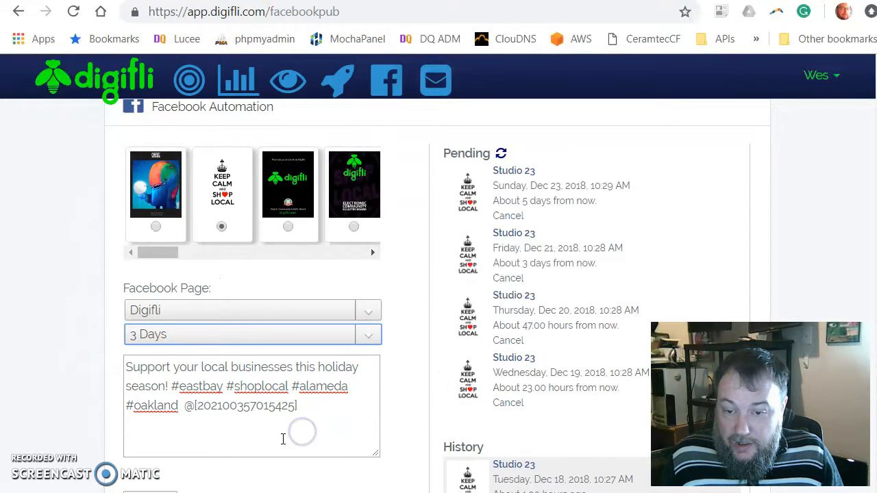
scroll(329, 411, "down", 1)
left_click(150, 414)
left_click(527, 108)
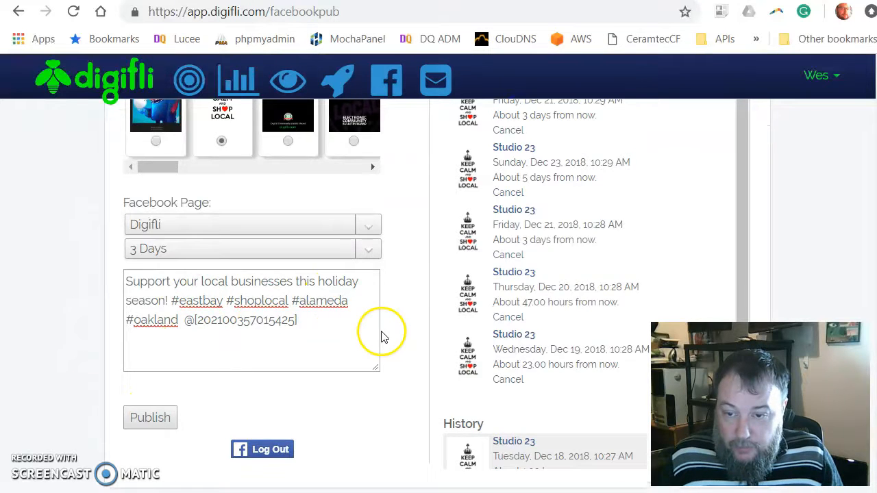
scroll(382, 336, "up", 1)
left_click(368, 333)
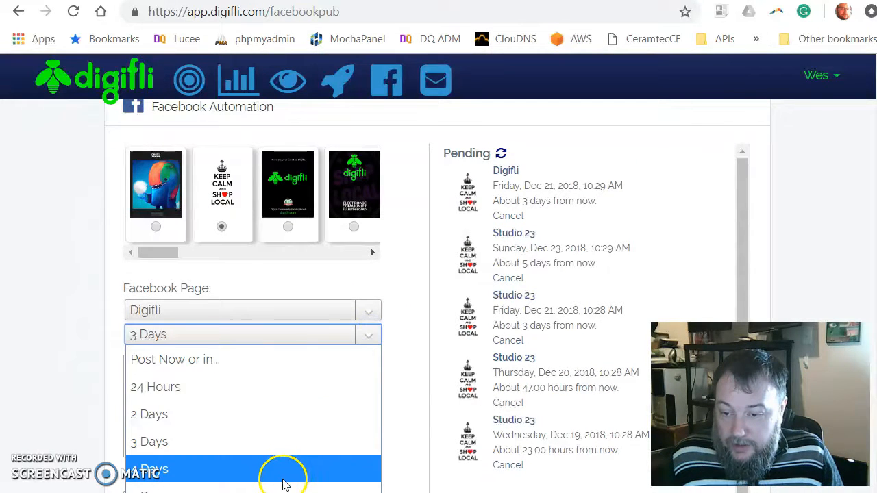
left_click(294, 491)
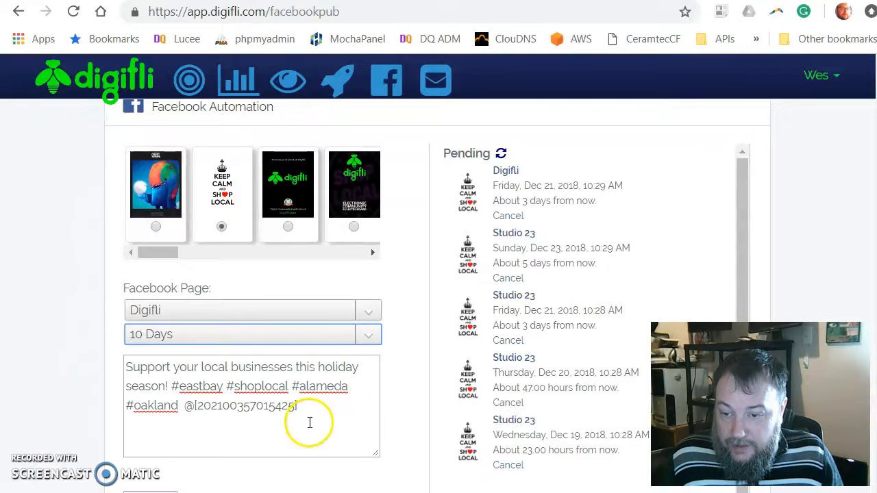
scroll(427, 327, "down", 1)
left_click(369, 252)
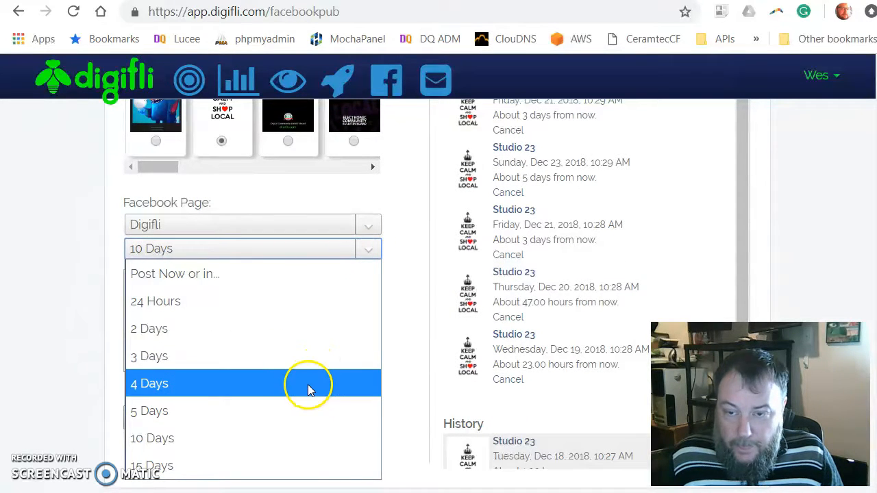
left_click(294, 335)
scroll(405, 285, "up", 1)
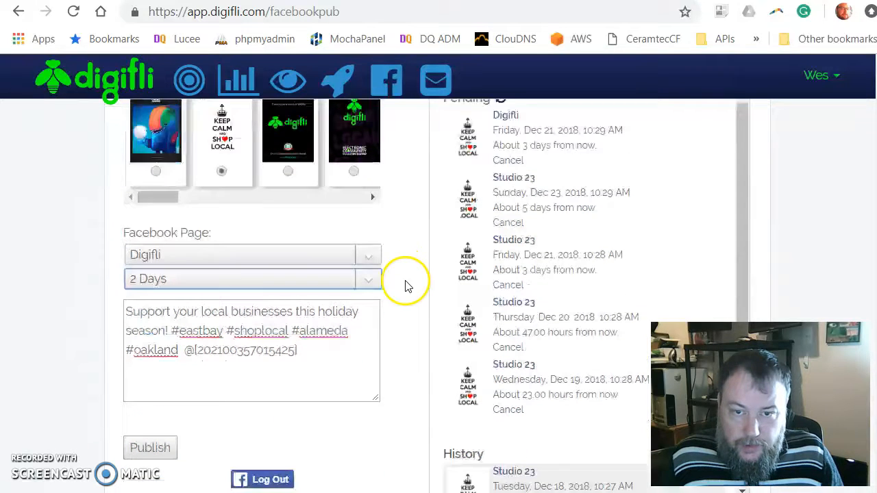
scroll(405, 285, "down", 1)
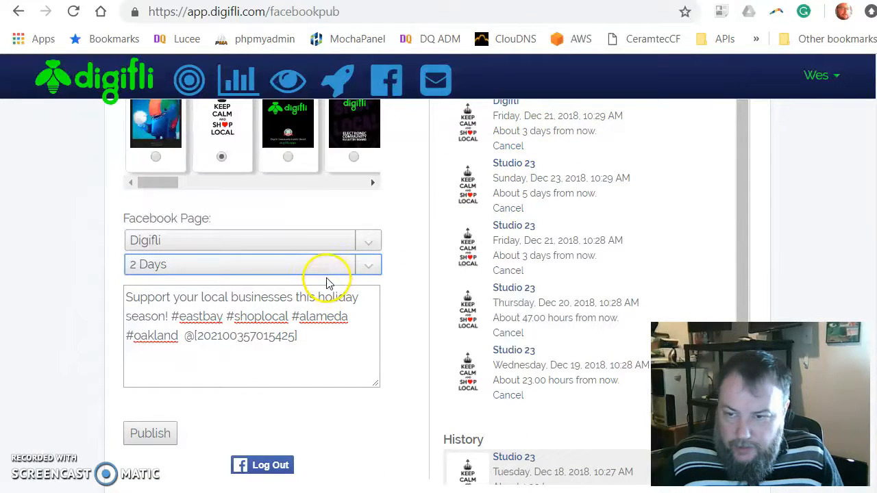
Schedule the same post for the Digifli page in 4 Days and confirm it
left_click(364, 269)
left_click(289, 395)
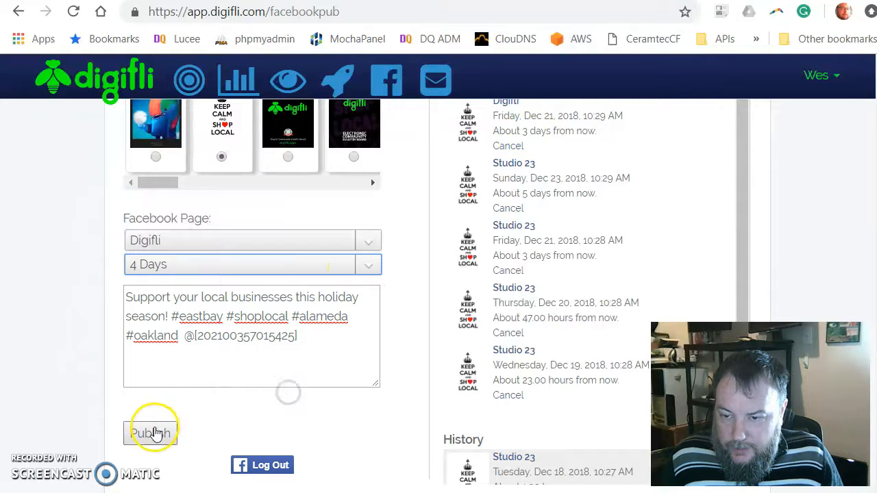
left_click(154, 433)
left_click(523, 117)
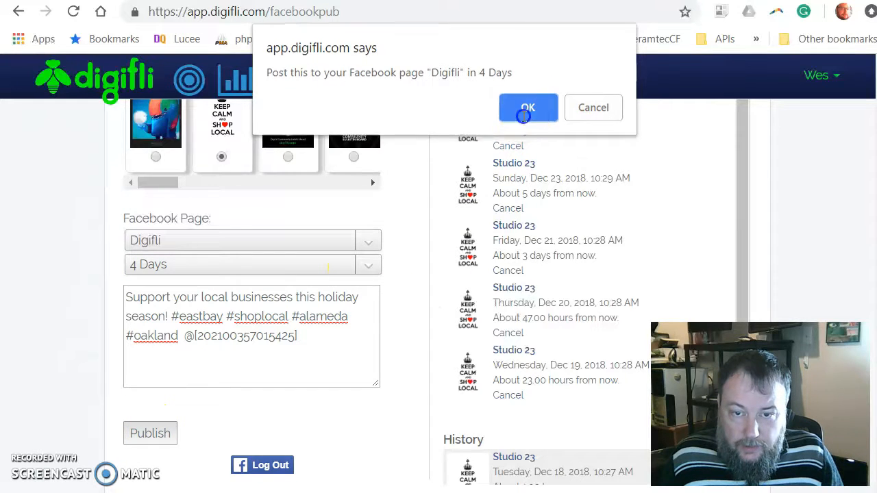
Cancel the pending Studio 23 post scheduled for Sunday, Dec 23, 2018, 10:29 AM
scroll(570, 232, "down", 1)
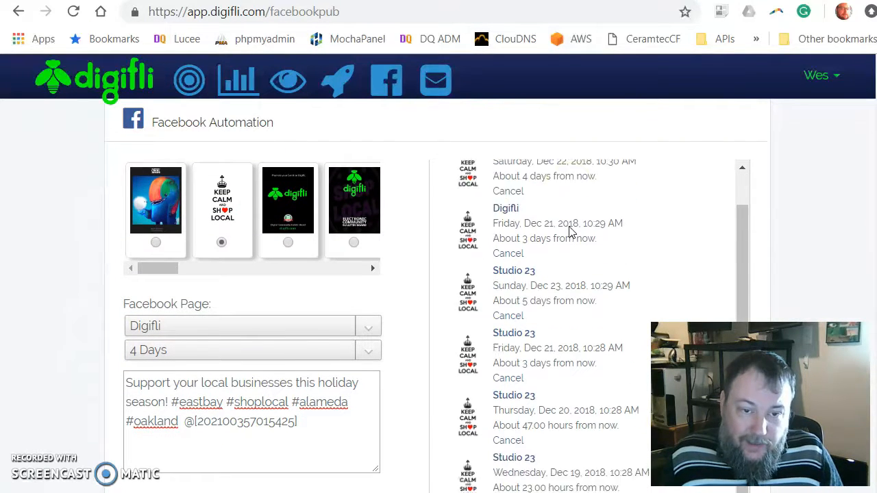
scroll(569, 231, "up", 1)
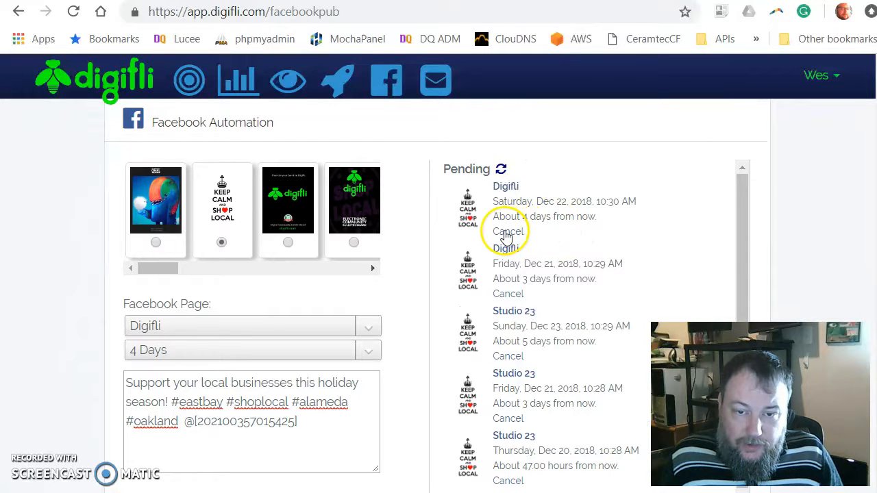
scroll(548, 236, "down", 2)
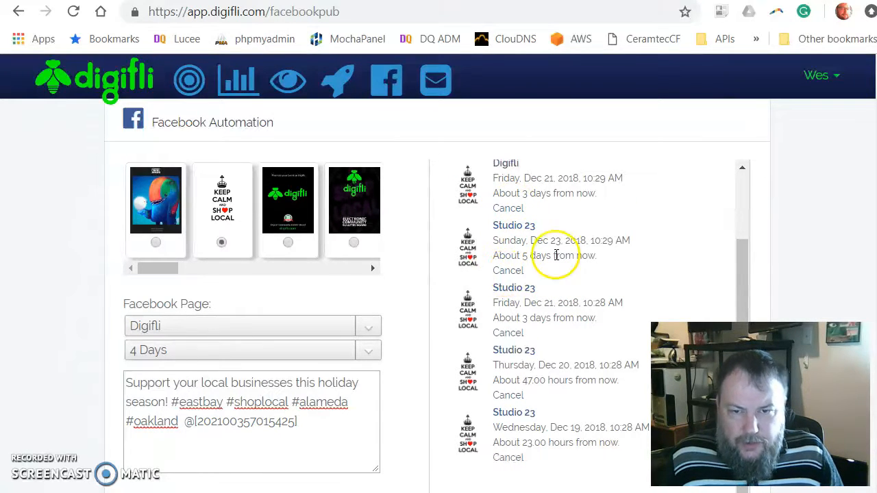
left_click(515, 270)
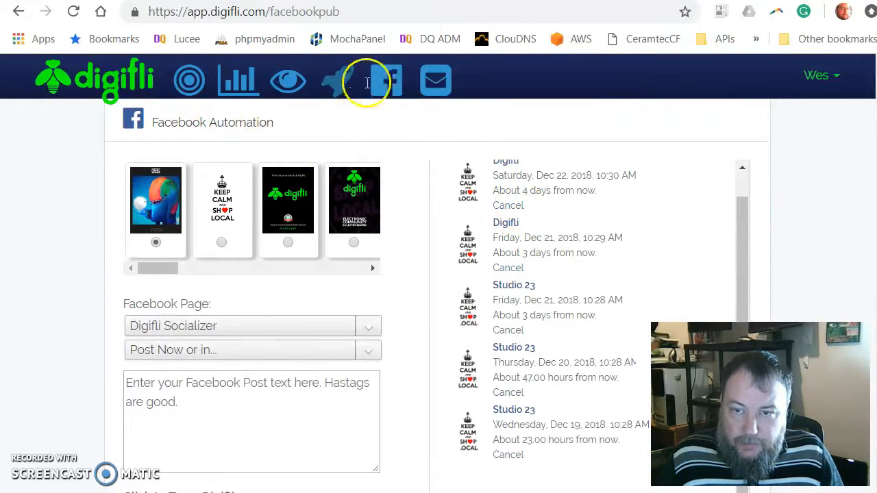
Reload the Facebook Automation page and review the pending posts, the history and the post form
left_click(389, 79)
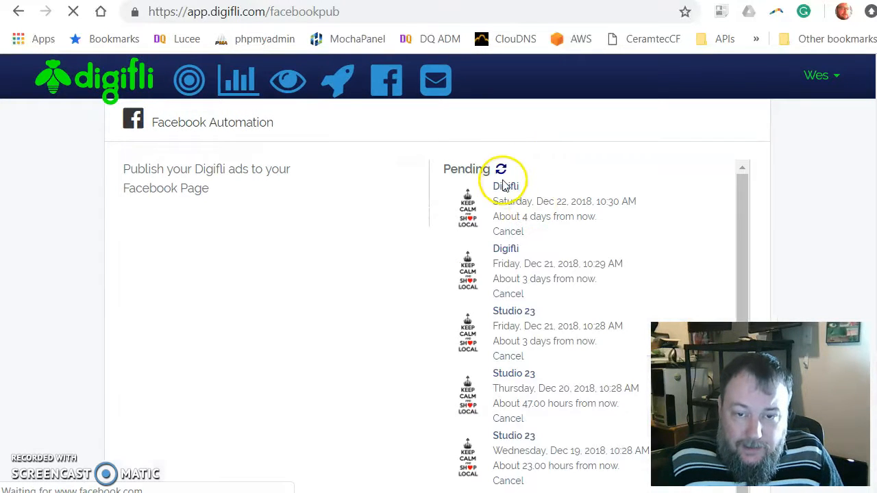
scroll(521, 294, "down", 2)
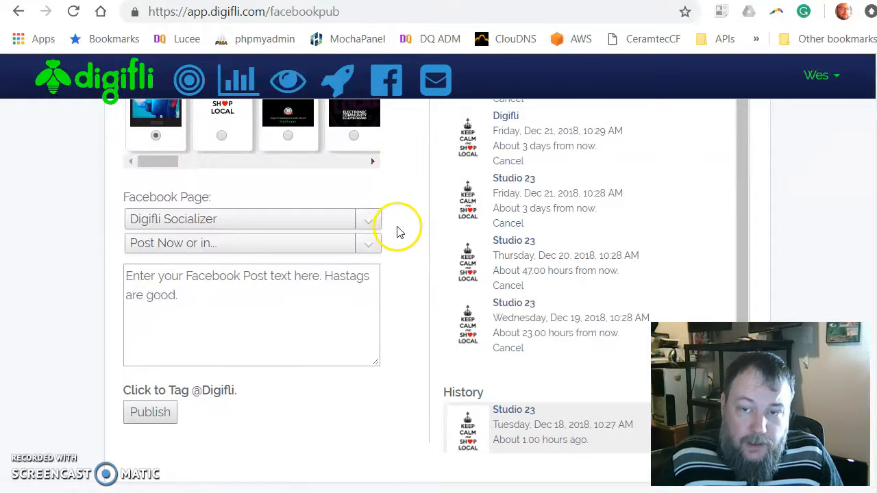
scroll(415, 297, "up", 2)
scroll(415, 298, "down", 1)
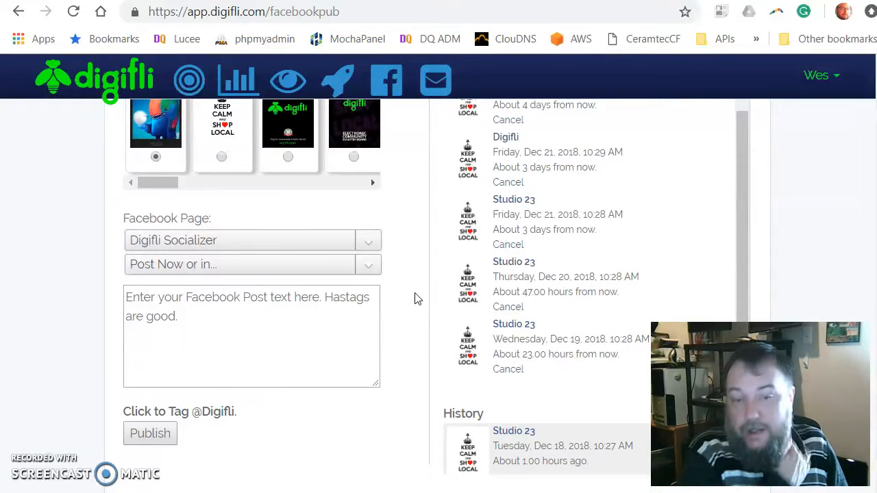
scroll(415, 297, "up", 1)
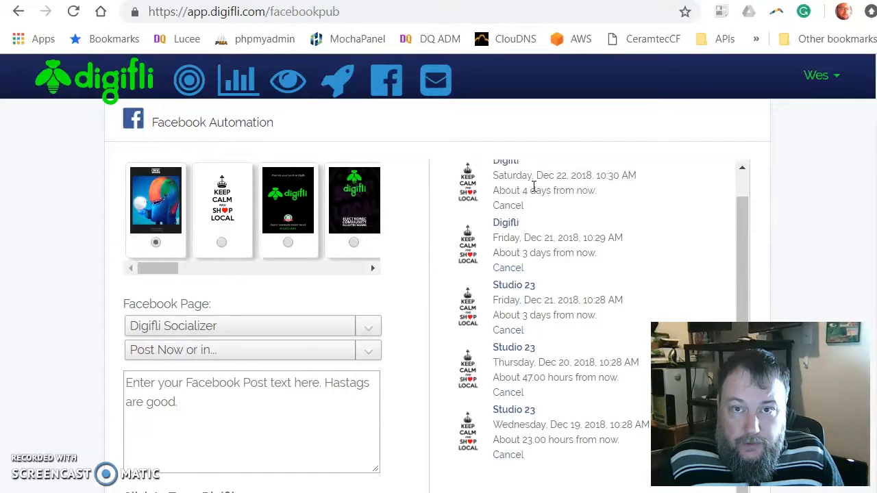
scroll(429, 307, "down", 1)
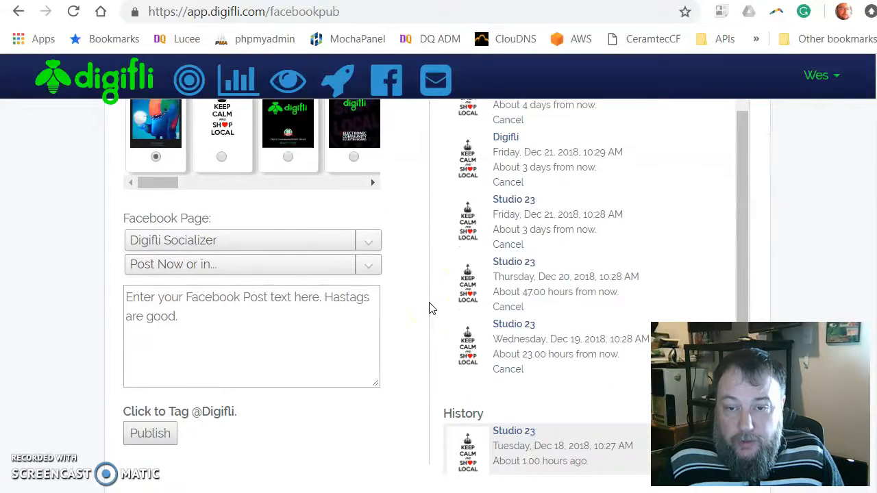
scroll(414, 351, "up", 1)
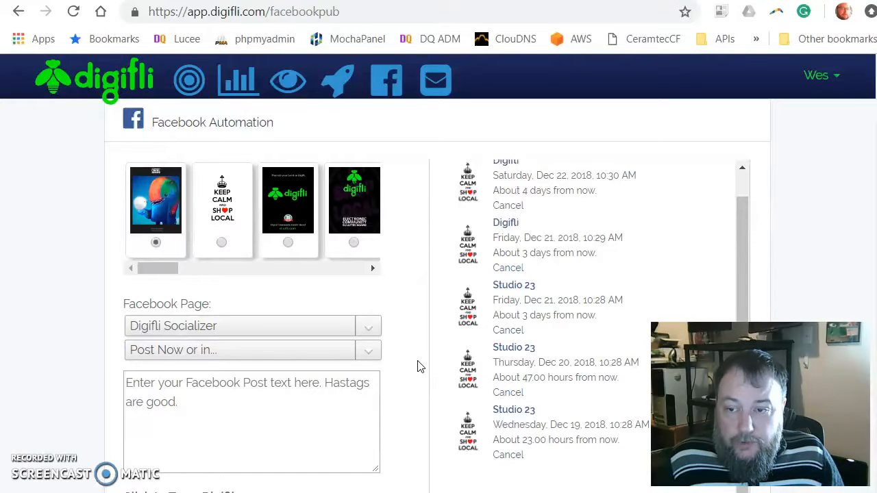
scroll(420, 366, "down", 1)
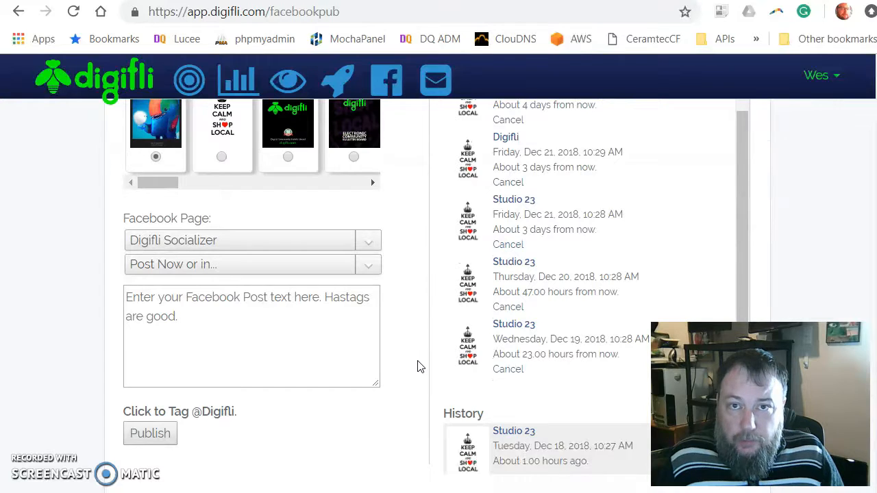
left_click(253, 453)
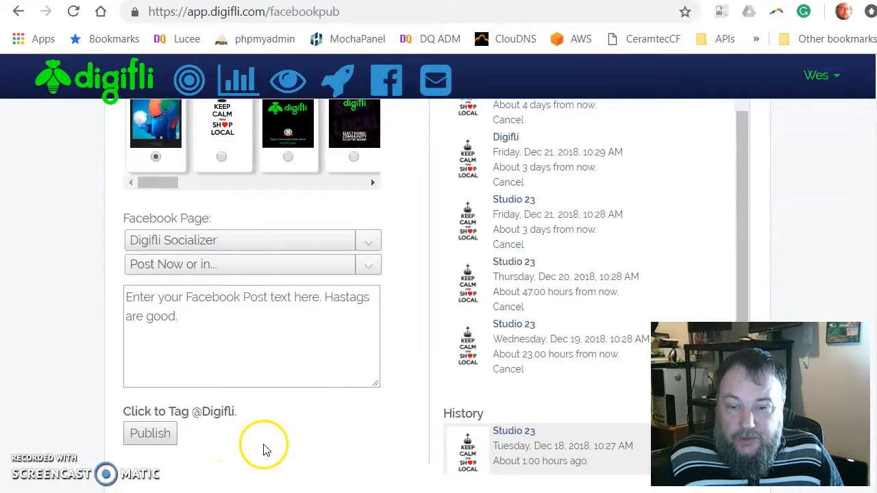